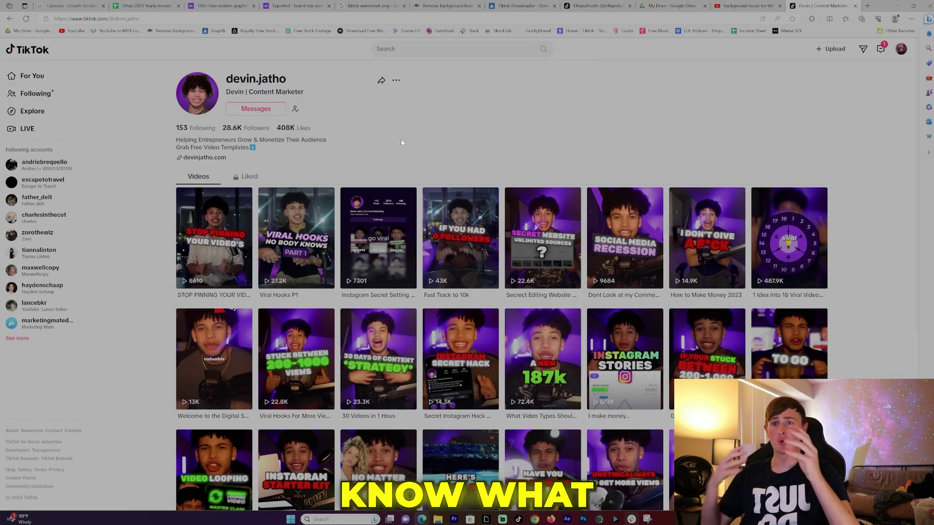
Open the 'Fast Track to 10k' TikTok video and pause it around 00:04
click(440, 242)
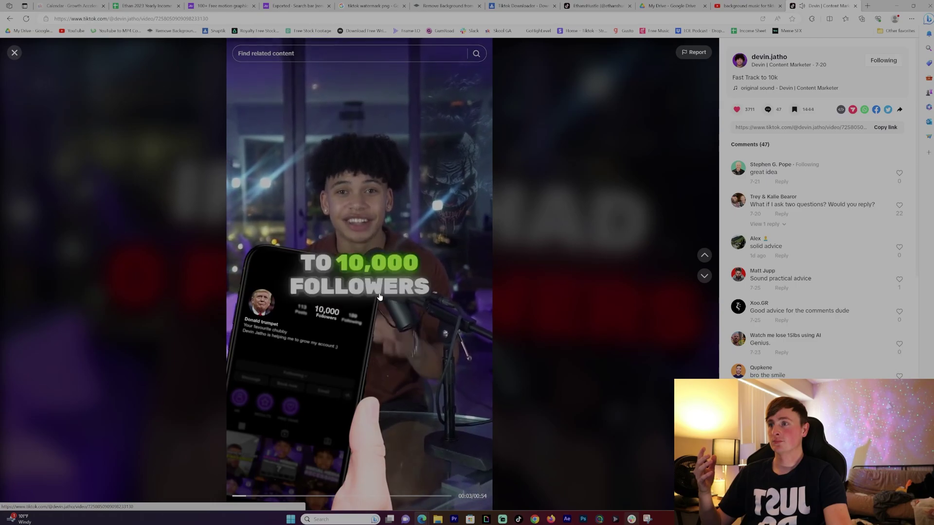
click(337, 278)
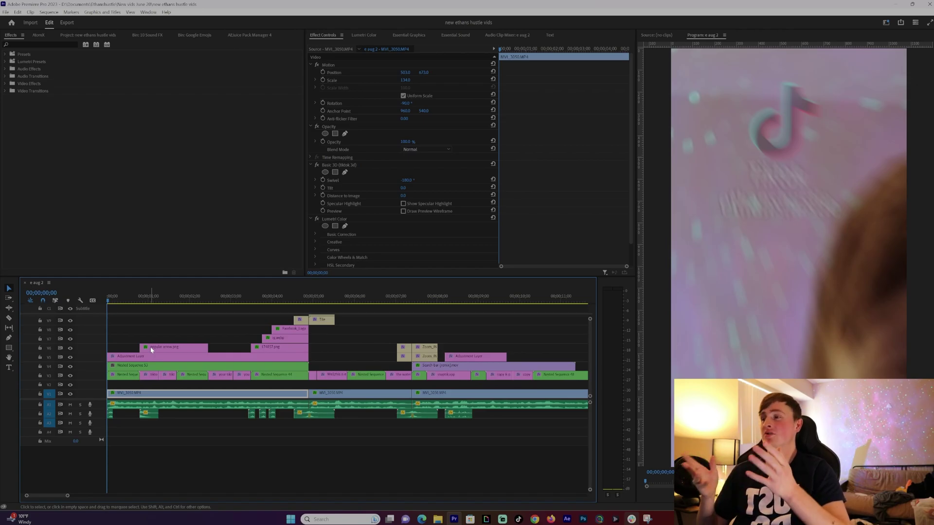
Play the sequence and stop with the playhead on the TIKTOK WATERMARK caption frame
key(space)
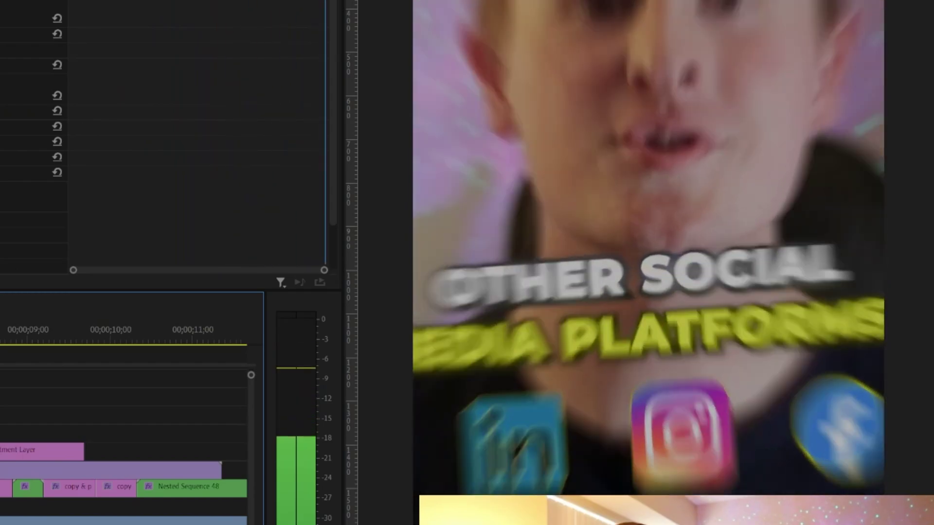
click(312, 300)
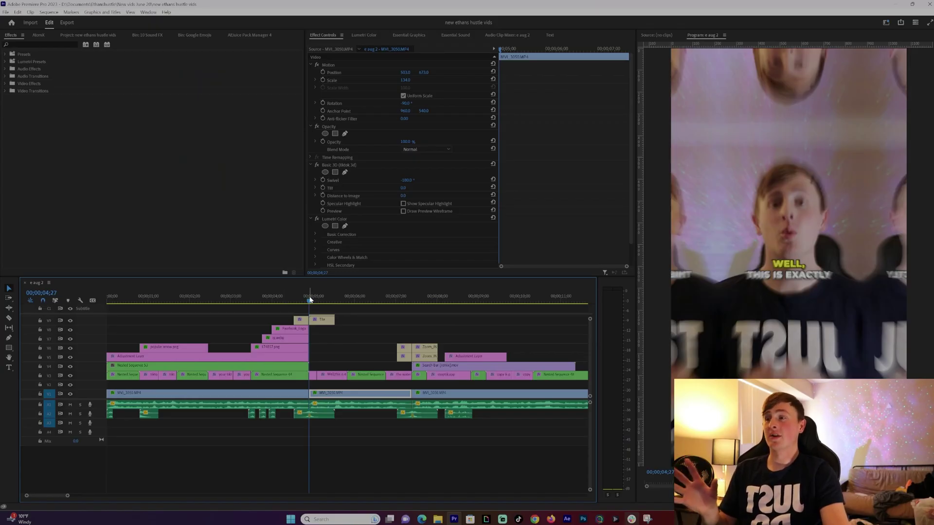
click(302, 300)
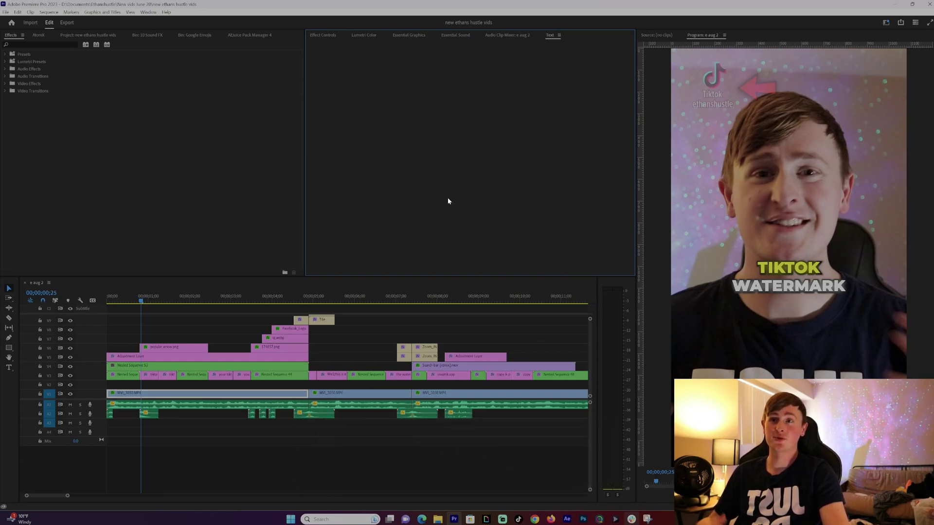
Select the caption clip and open its tiktok watermark text layer in Essential Graphics
click(404, 34)
click(191, 365)
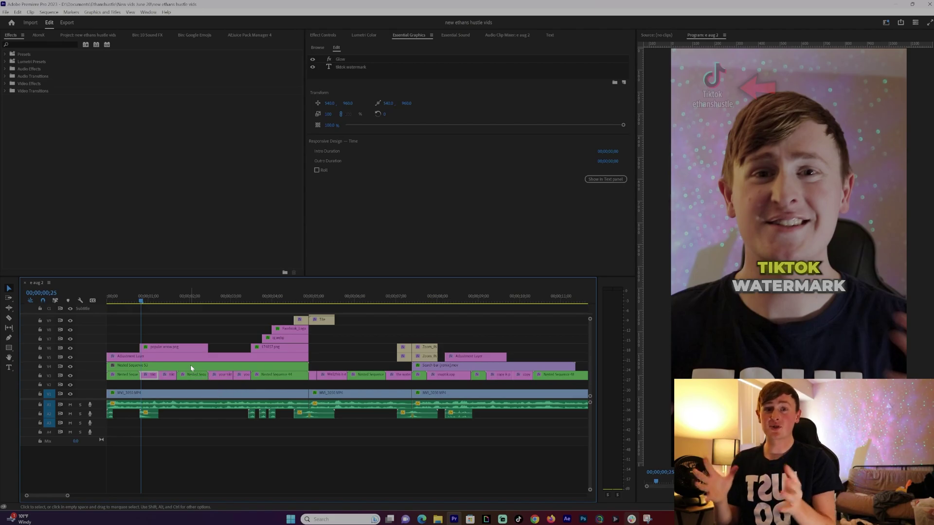
double_click(789, 268)
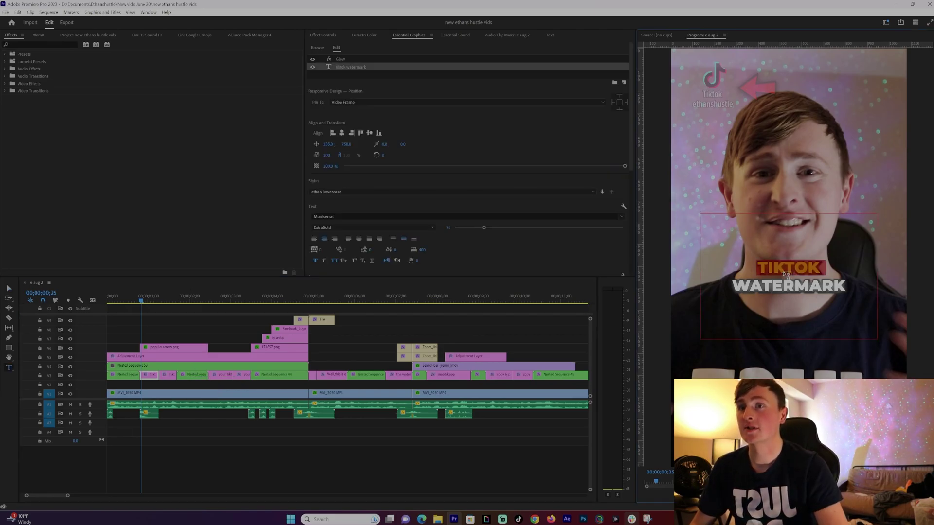
Keep the Montserrat ExtraBold weight and review the Fill, Stroke and Shadow settings
scroll(459, 261, down, 2)
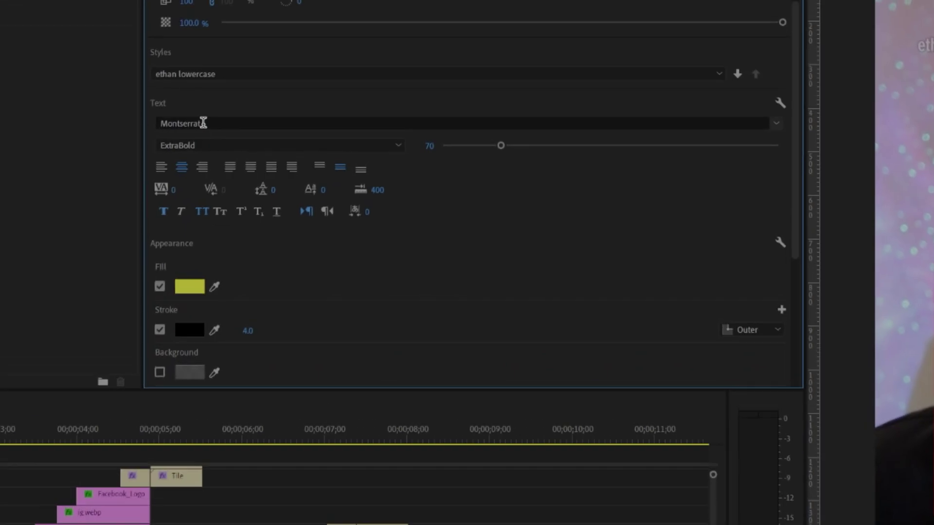
click(196, 142)
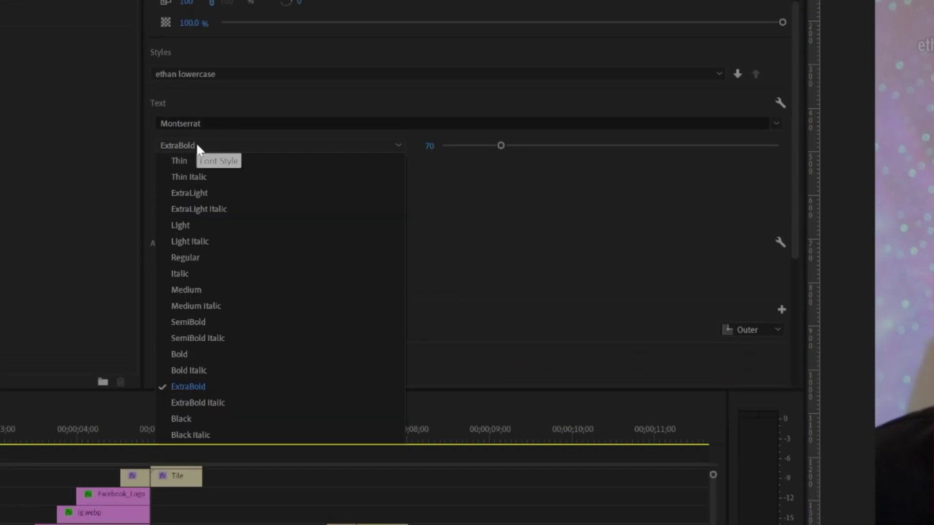
click(200, 149)
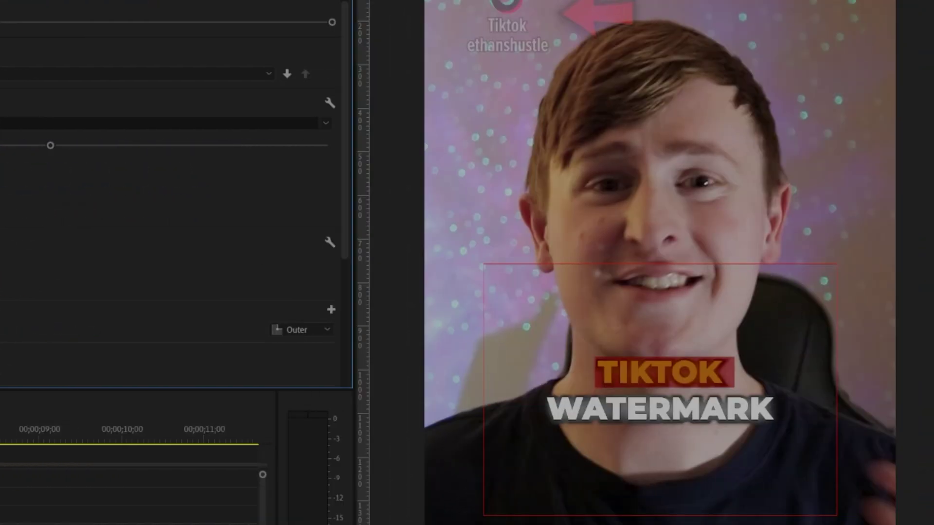
scroll(385, 198, up, 3)
scroll(385, 198, down, 3)
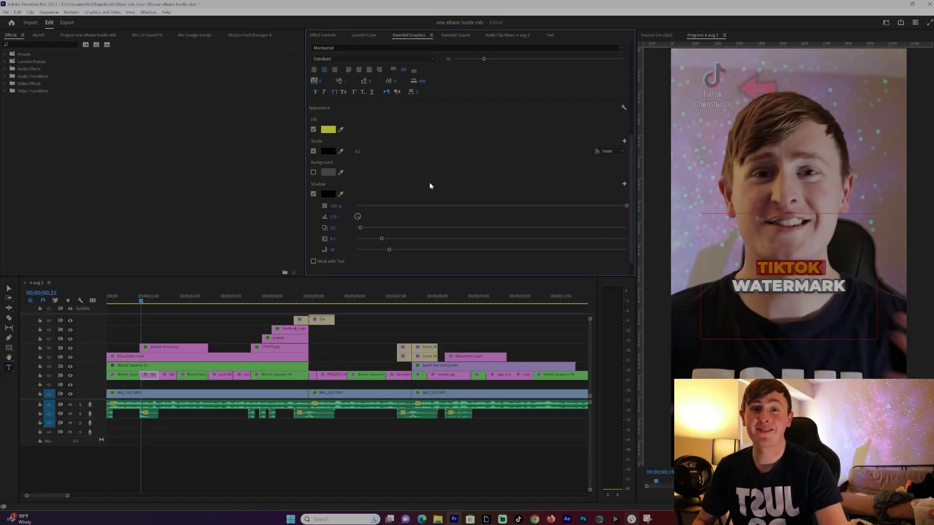
scroll(408, 142, up, 4)
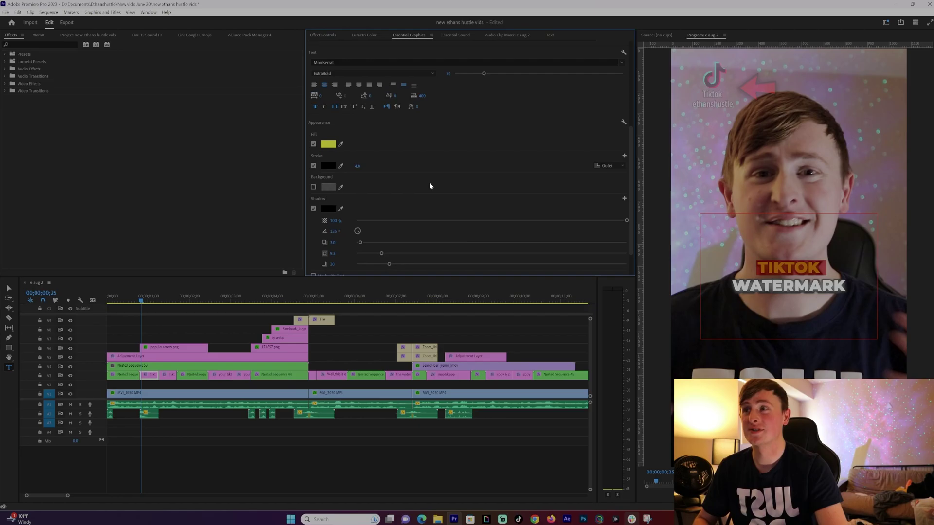
scroll(429, 186, up, 5)
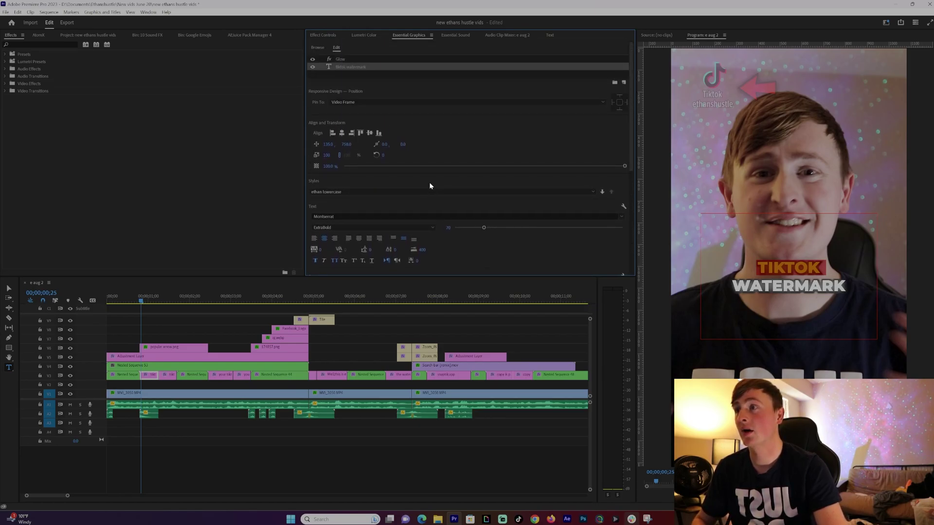
Create a new text style from the caption's formatting, giving it a custom style name
click(412, 191)
click(337, 195)
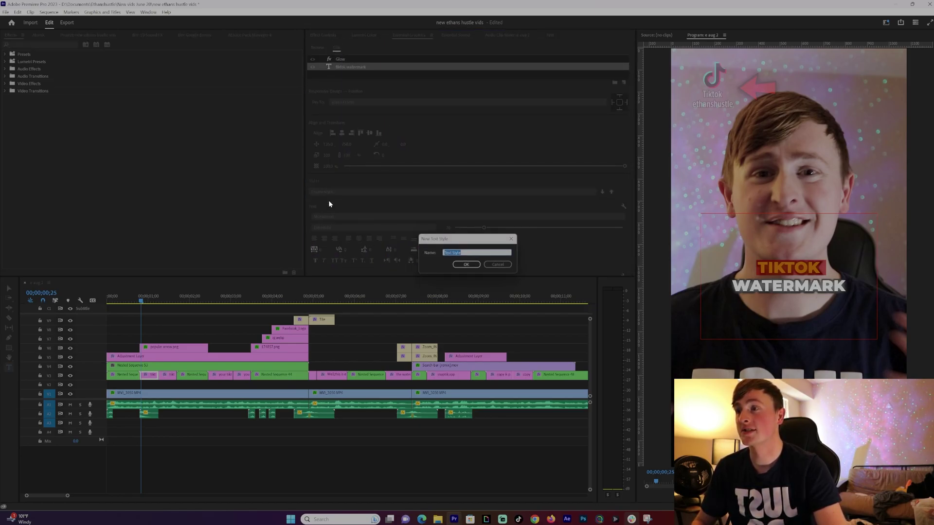
text(da)
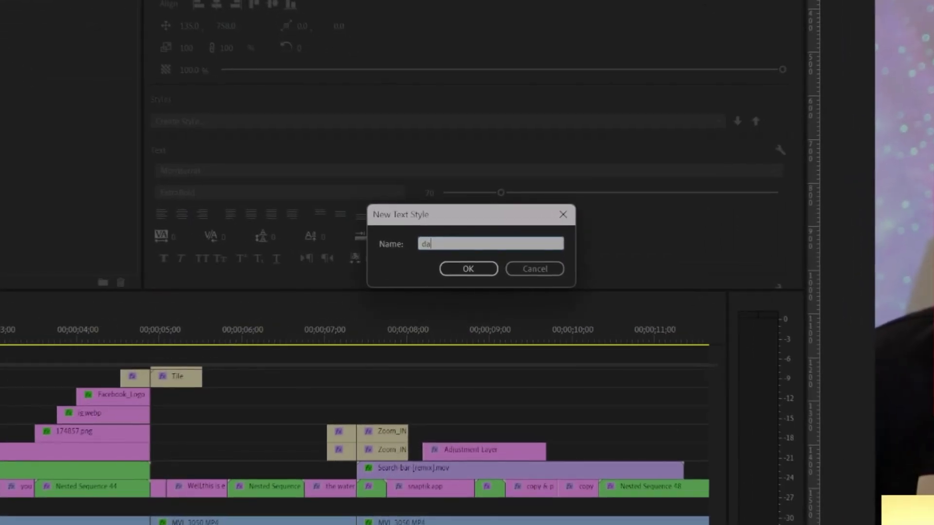
key(BackSpace)
text(e)
text(von hat)
text(tho style)
key(Return)
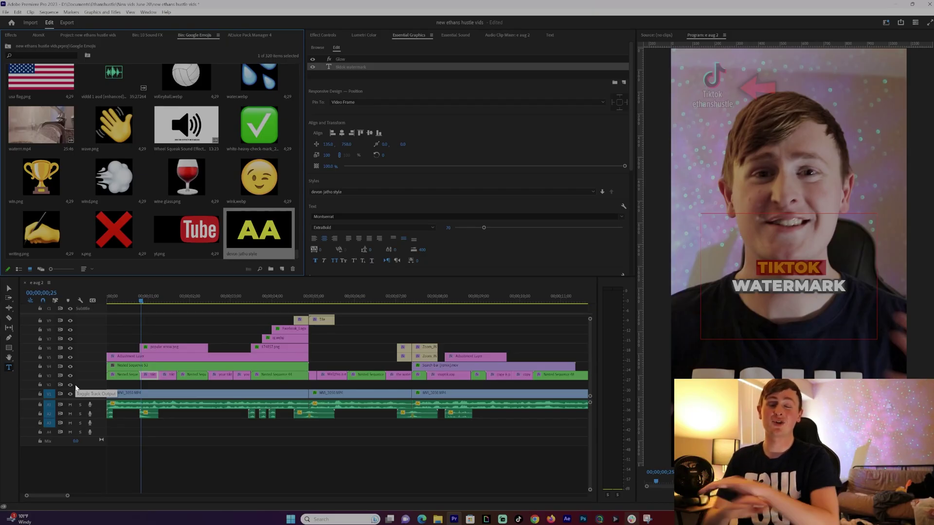
Return to the Selection tool, save the project, and select the main talking-head clip
click(9, 290)
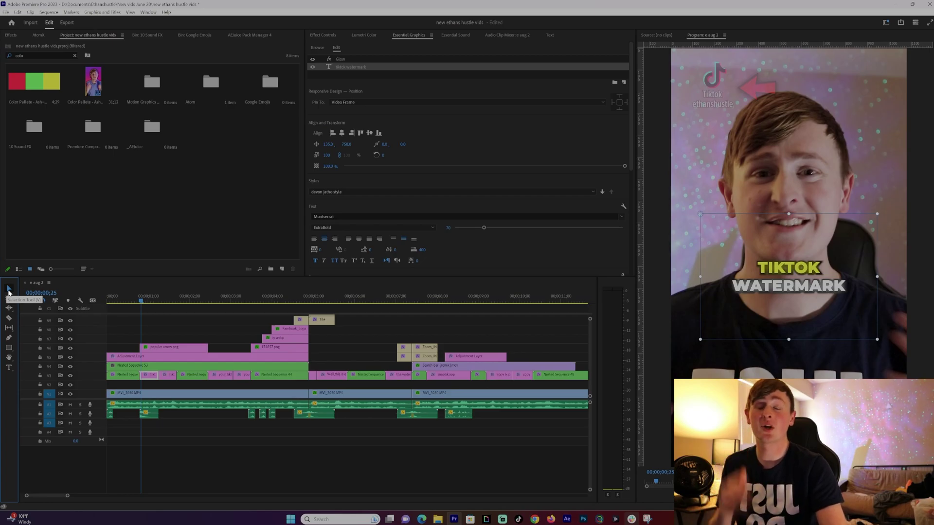
key(ctrl+s)
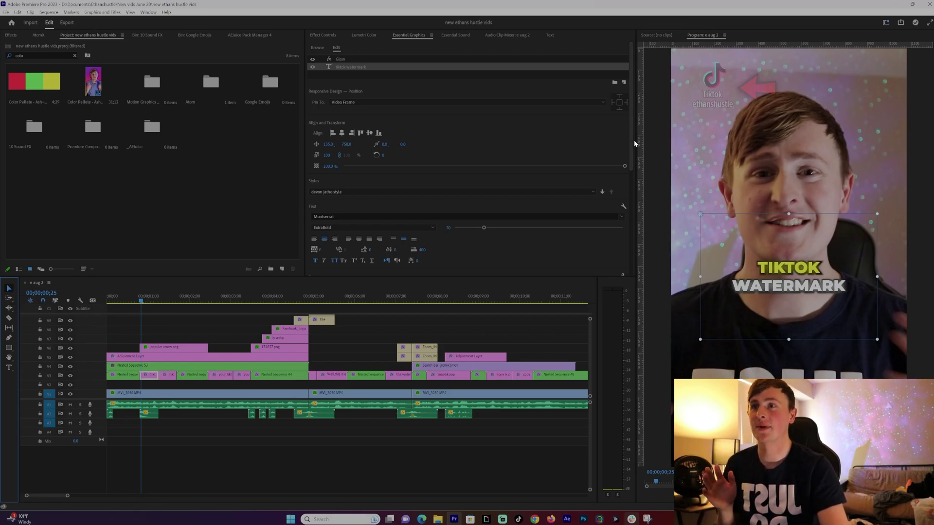
mouse_move(632, 140)
mouse_down()
mouse_move(640, 196)
mouse_move(617, 225)
mouse_up()
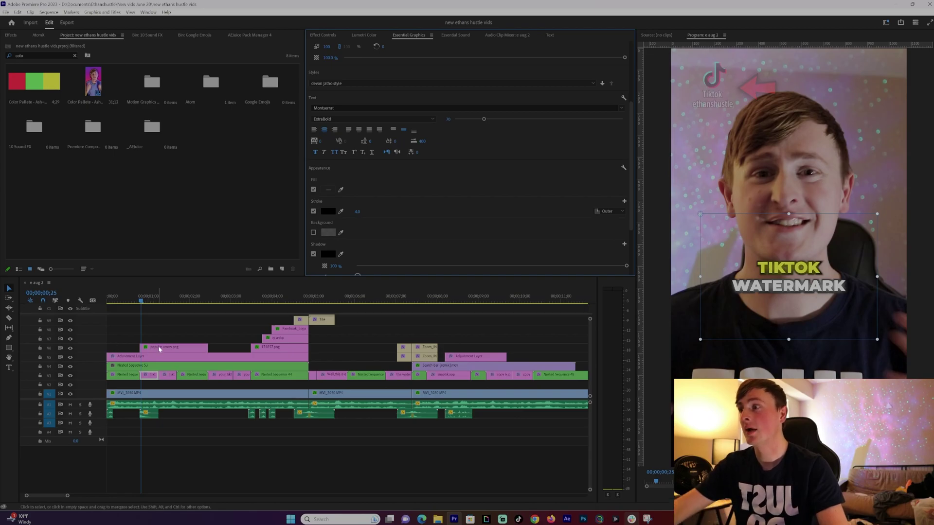
click(161, 323)
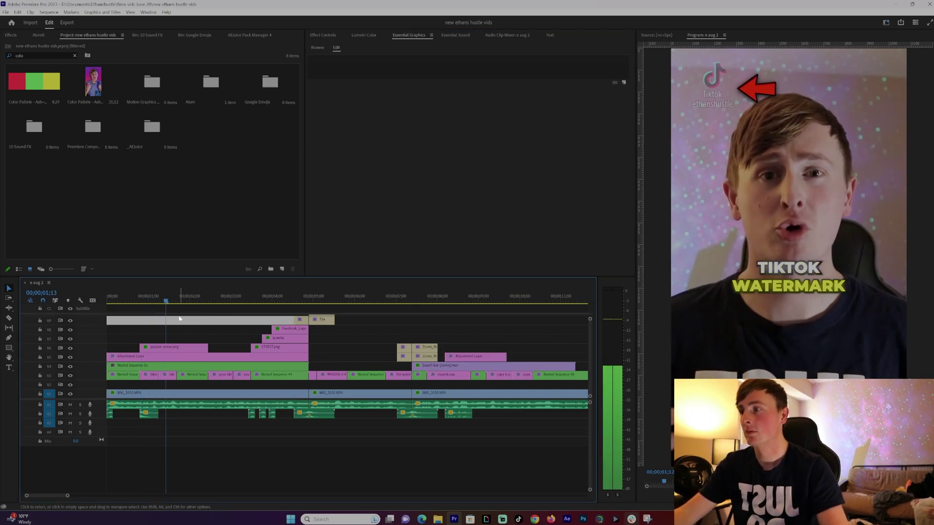
click(232, 393)
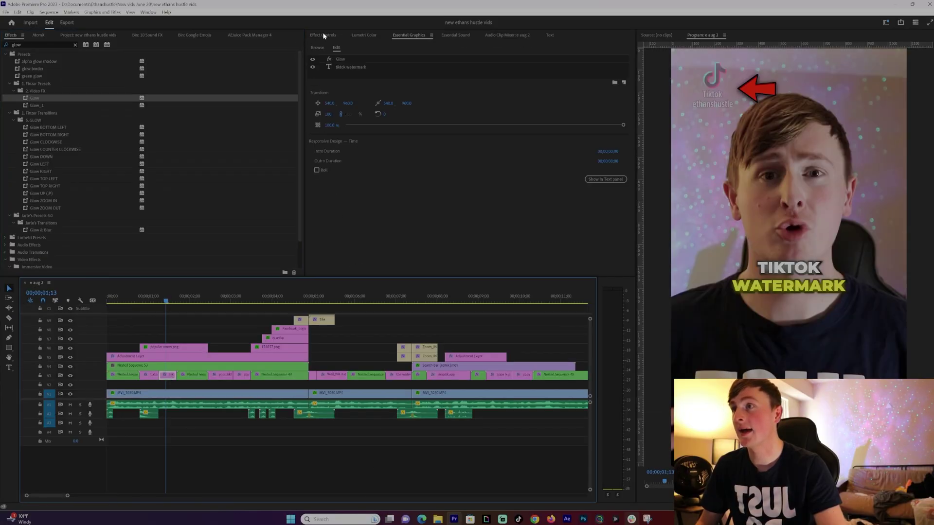
Bring up the Save Preset dialog for the VR Glow effect in Effect Controls
click(324, 36)
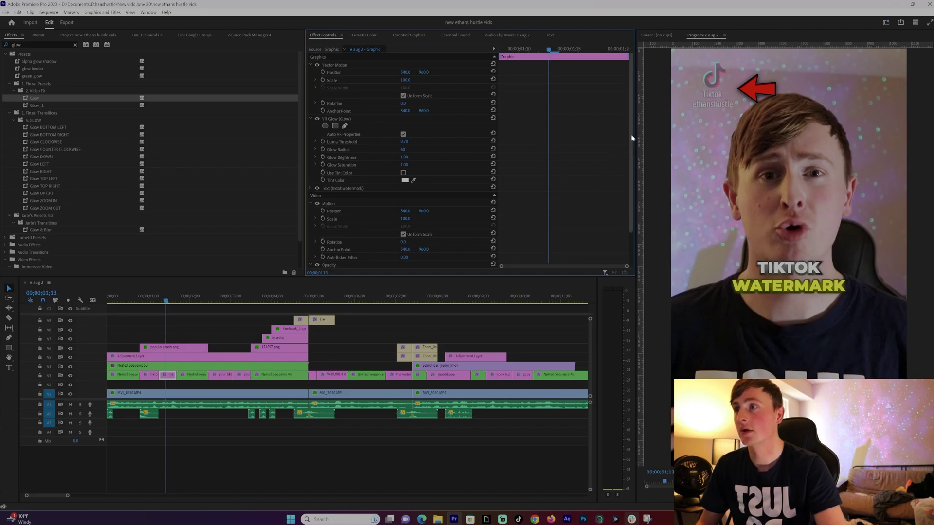
mouse_move(632, 134)
mouse_down()
mouse_move(640, 182)
mouse_move(645, 137)
mouse_up()
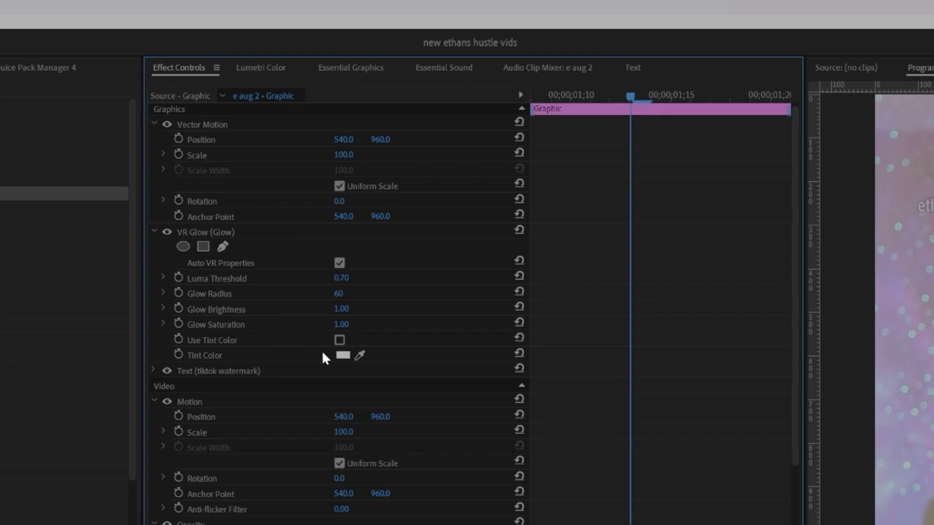
click(210, 233)
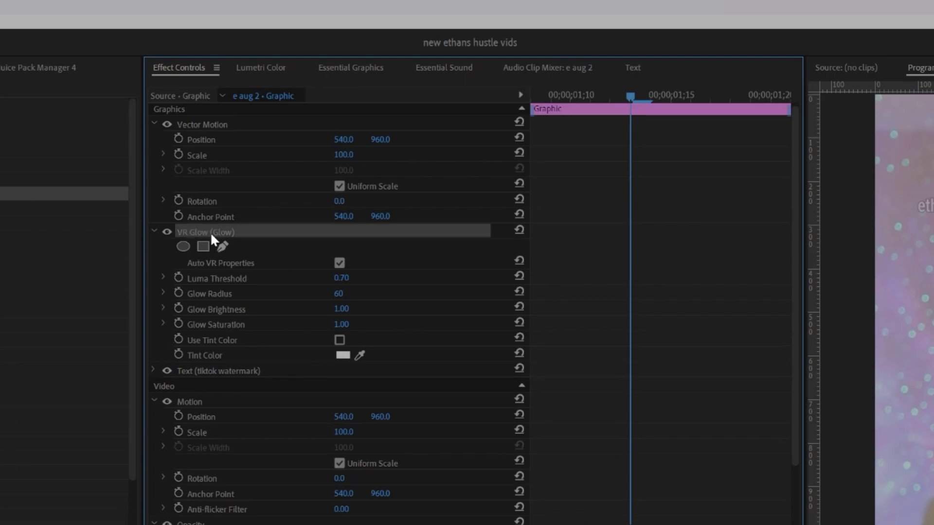
right_click(210, 232)
click(356, 160)
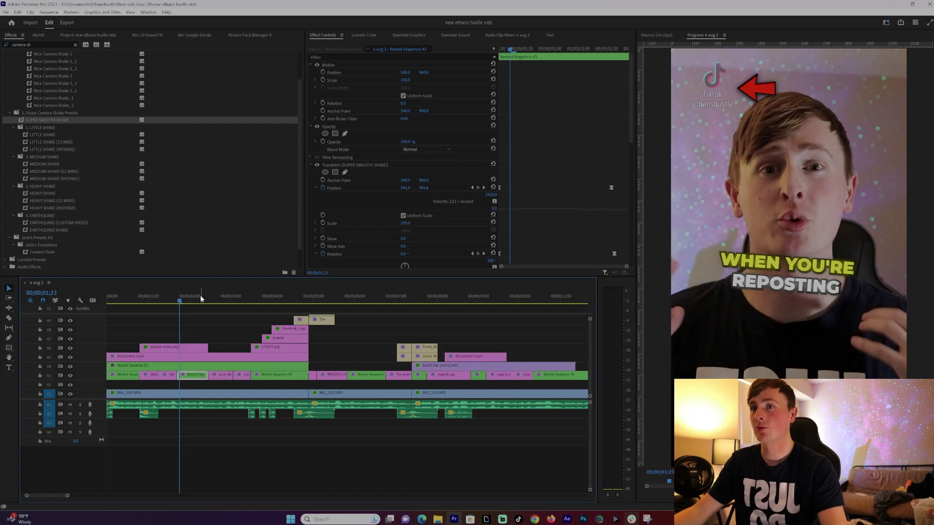
Preview the captions, return the playhead to 00;00;01;28, and zoom out the timeline
key(space)
key(space)
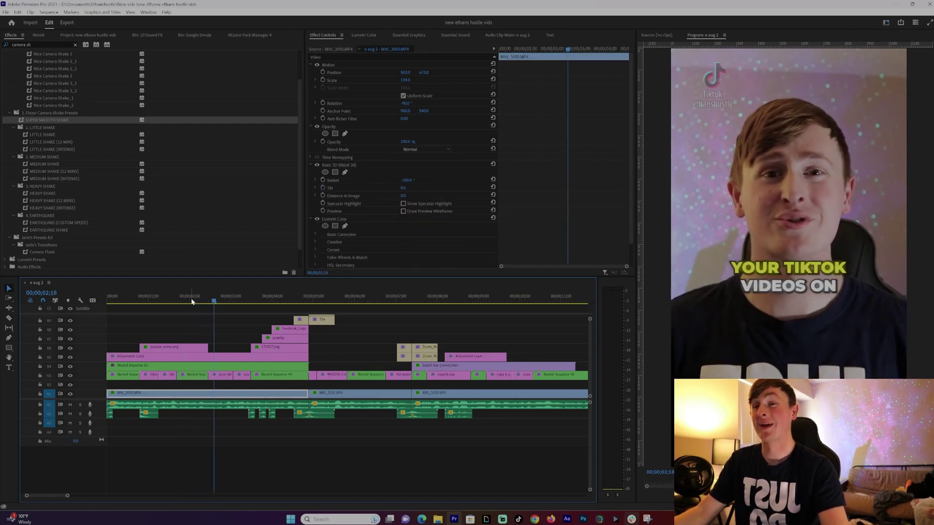
click(187, 300)
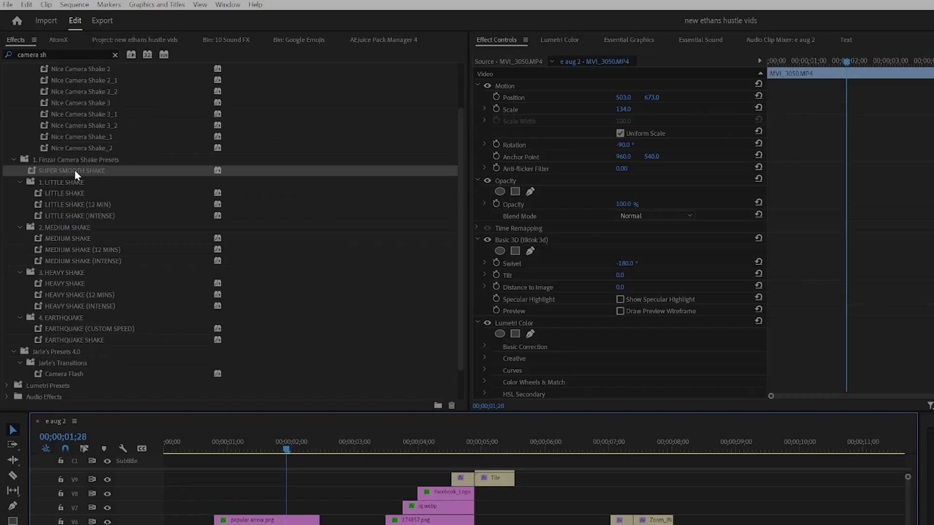
mouse_move(71, 170)
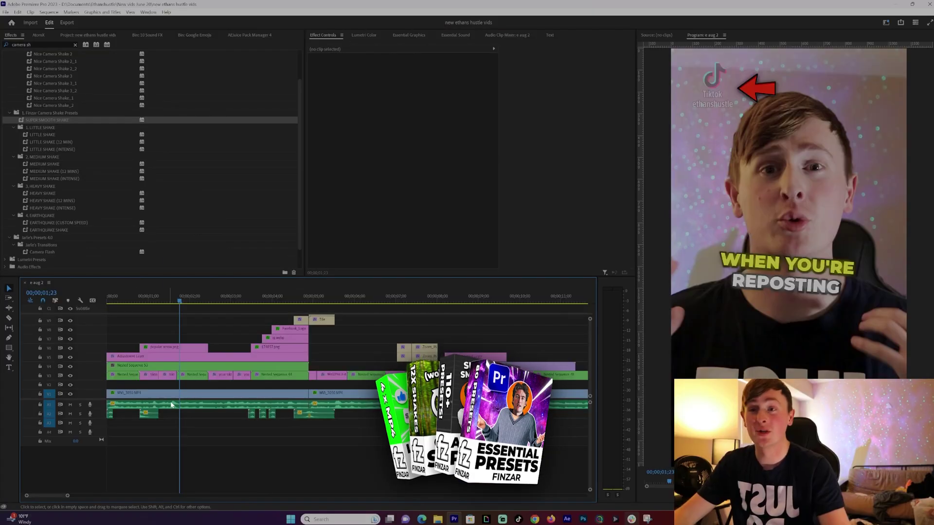
key(minus)
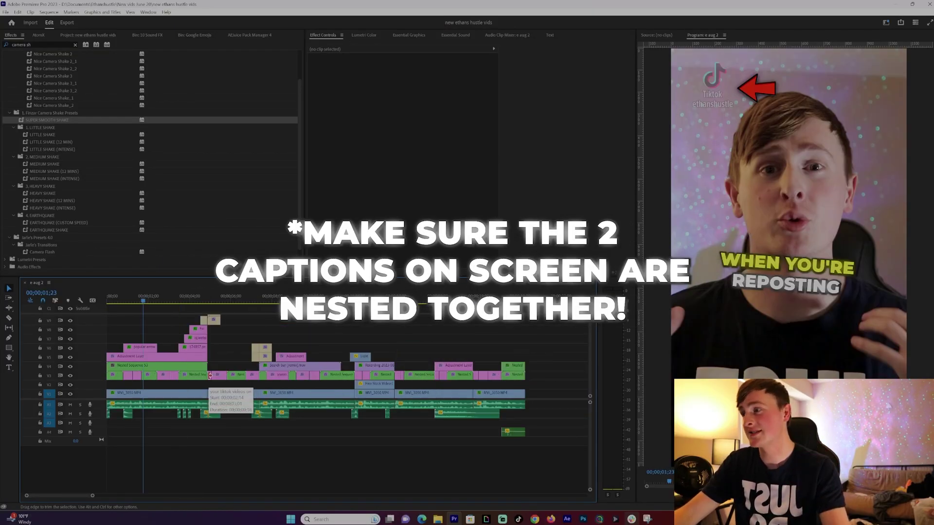
Apply SUPER SMOOTH SHAKE to four selected nested caption clips on V3, then deselect
click(116, 376)
shift+click(152, 377)
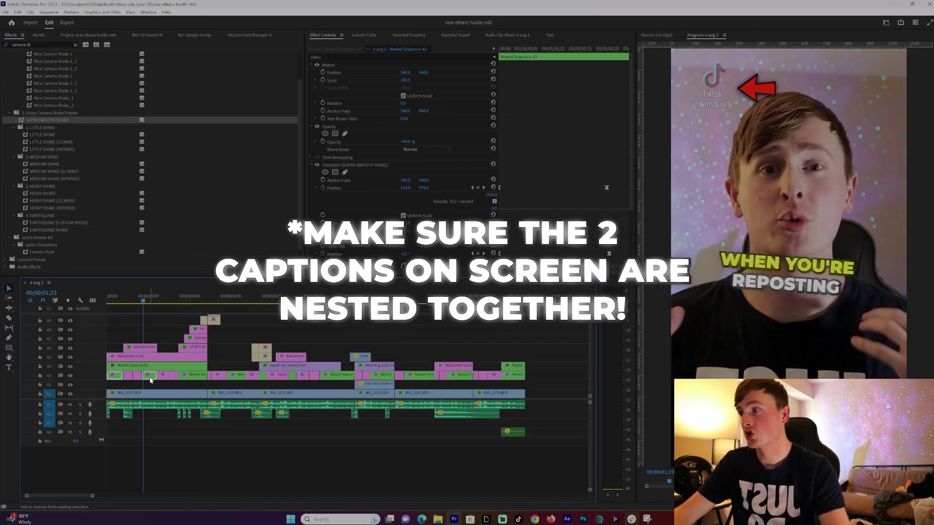
shift+click(264, 376)
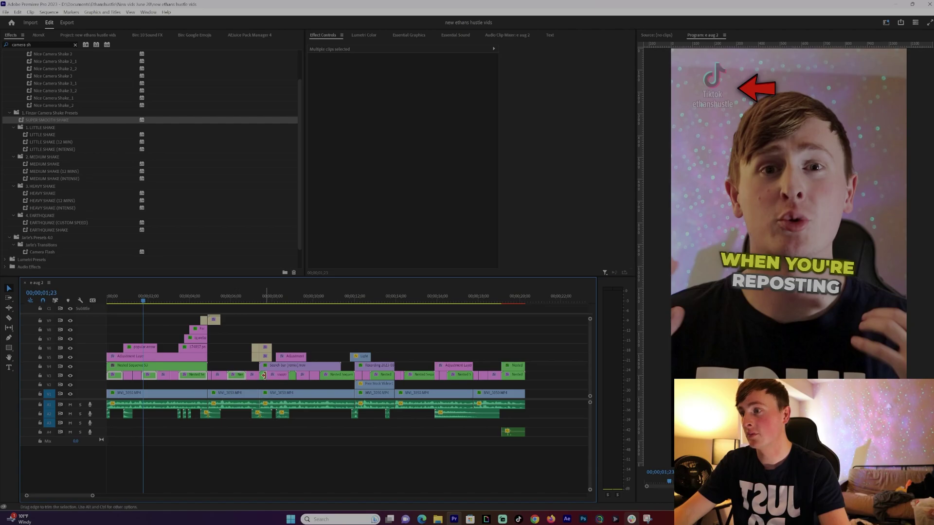
shift+click(293, 376)
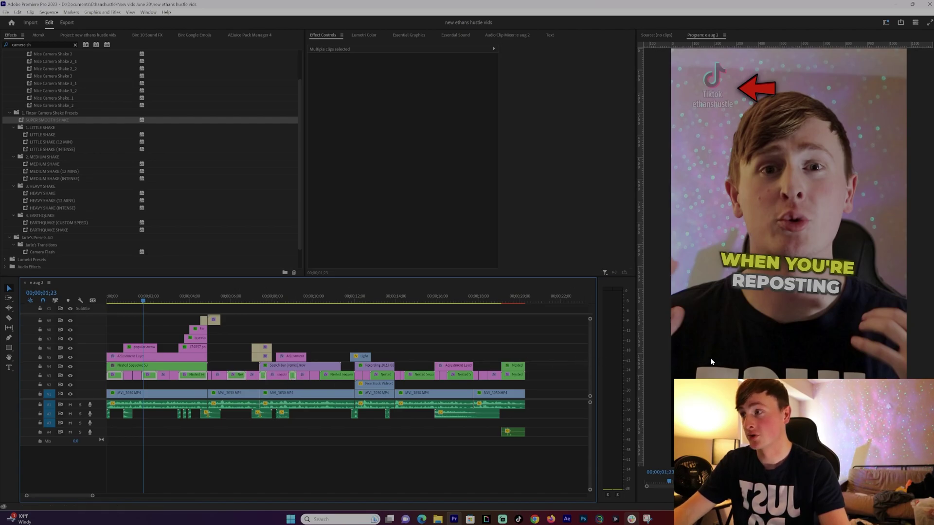
drag(57, 121, 200, 380)
click(172, 317)
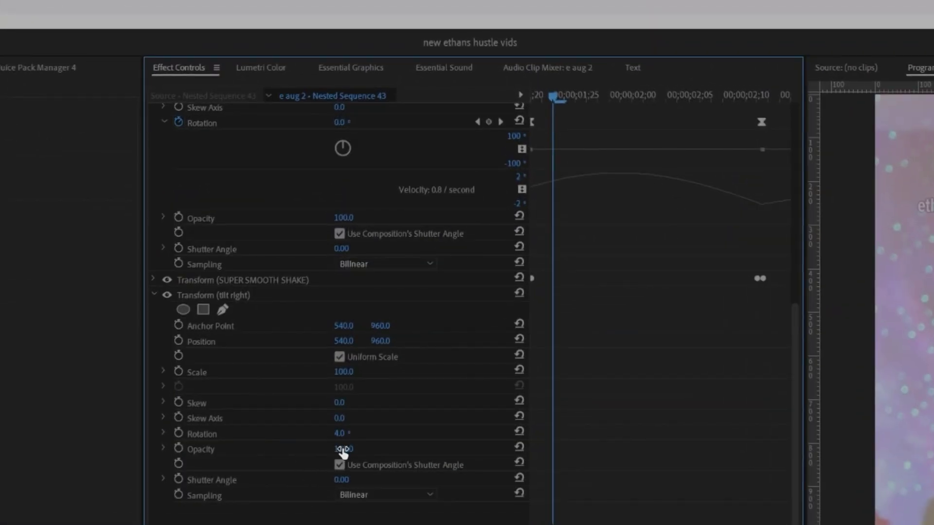
Select the caption's tilt right Transform effect to check its 4.0° rotation
click(231, 298)
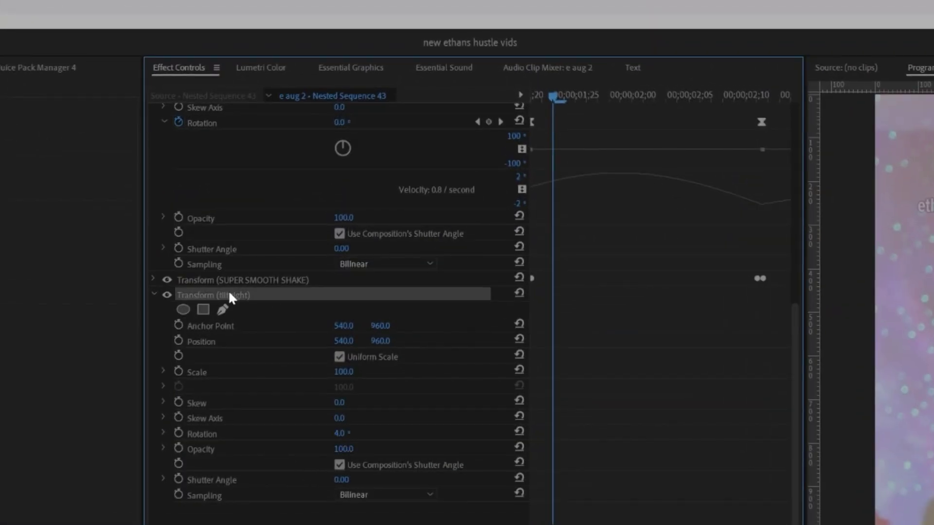